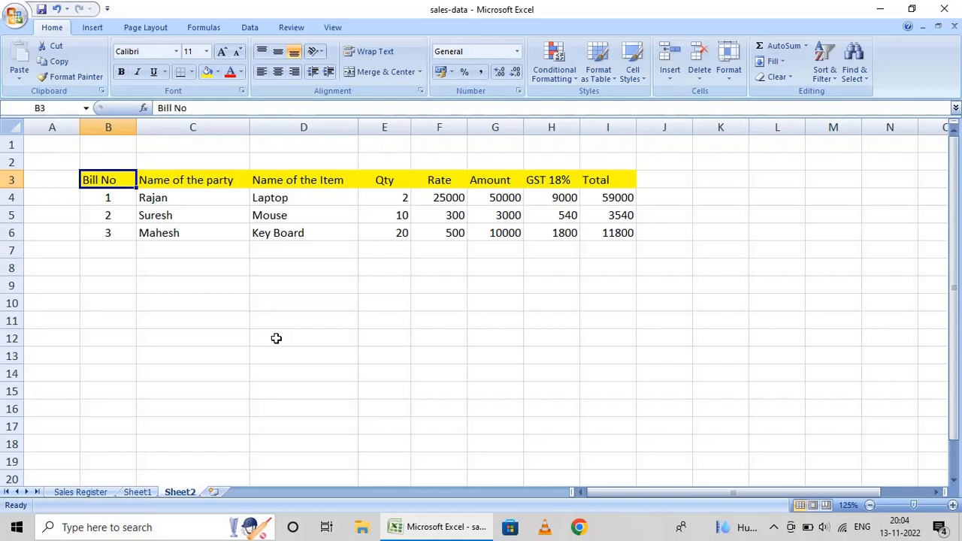
key(Right)
key(Left)
key(Up)
key(Down)
key(Down)
key(Down)
key(Down)
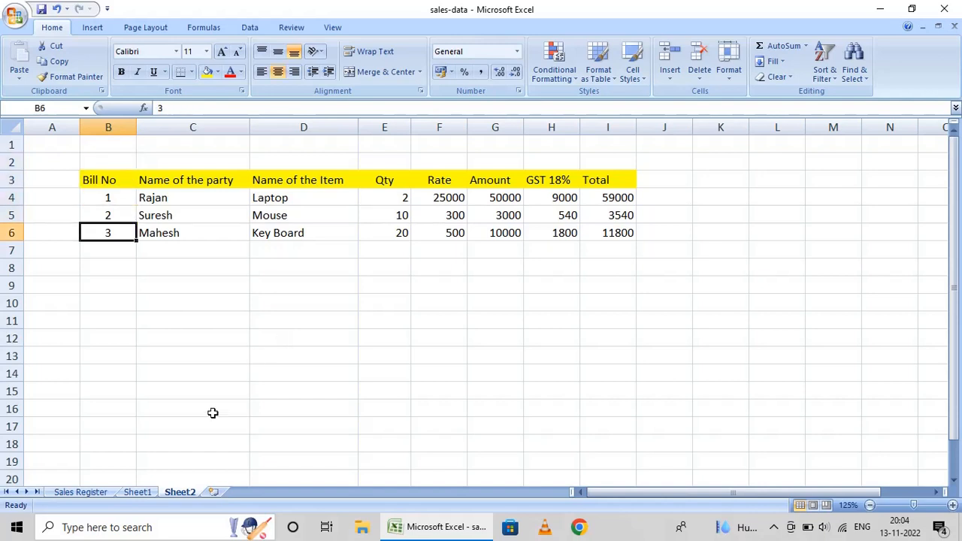
Insert a new blank worksheet and copy the header cells B3:I3, Bill No through Total, from Sheet2
click(214, 494)
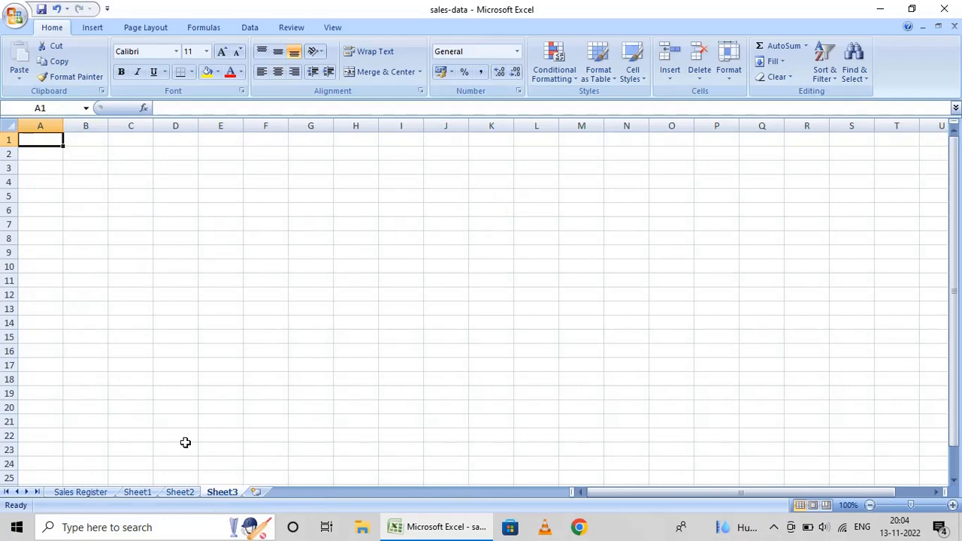
click(180, 493)
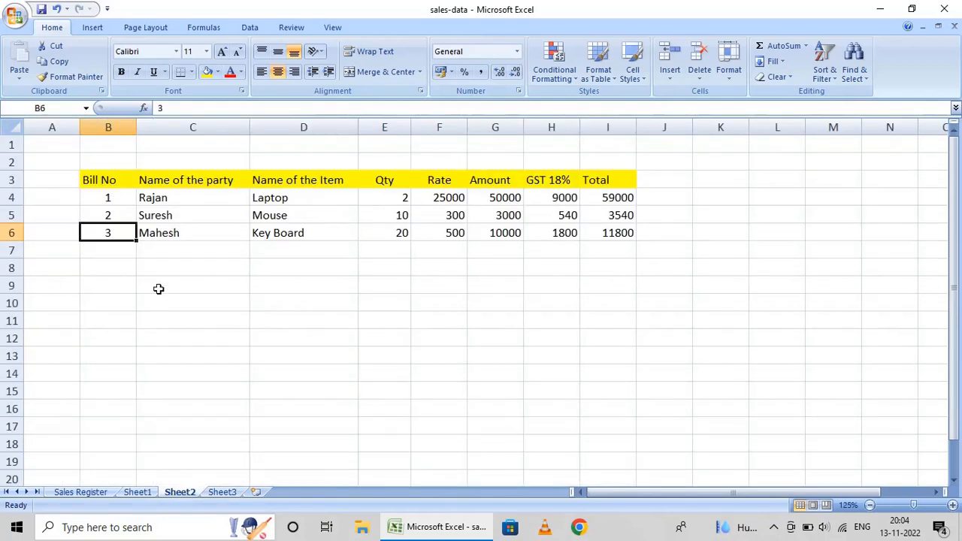
click(97, 178)
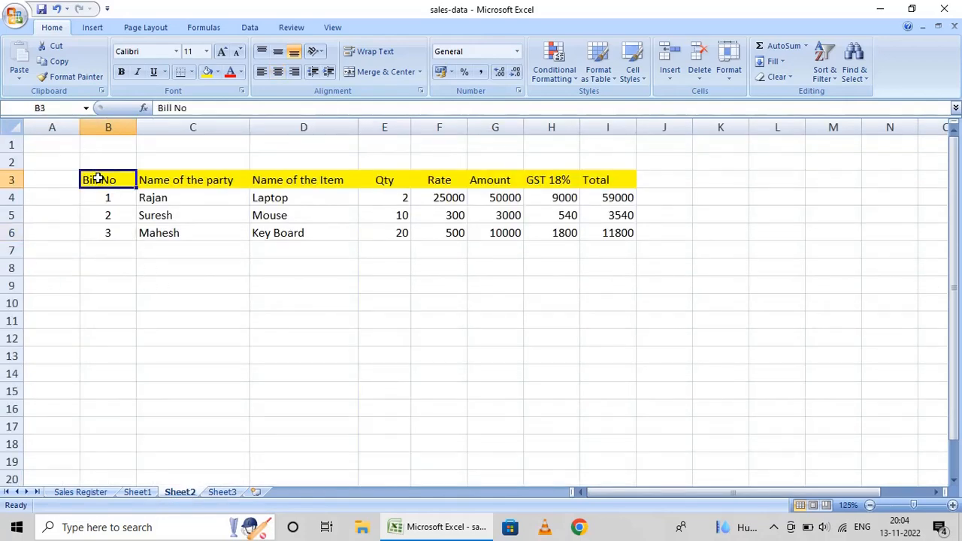
key(shift+Right)
key(shift+Right)
key(shift+Right)
key(shift+Right)
key(shift+Right)
key(shift+Right)
key(shift+Right)
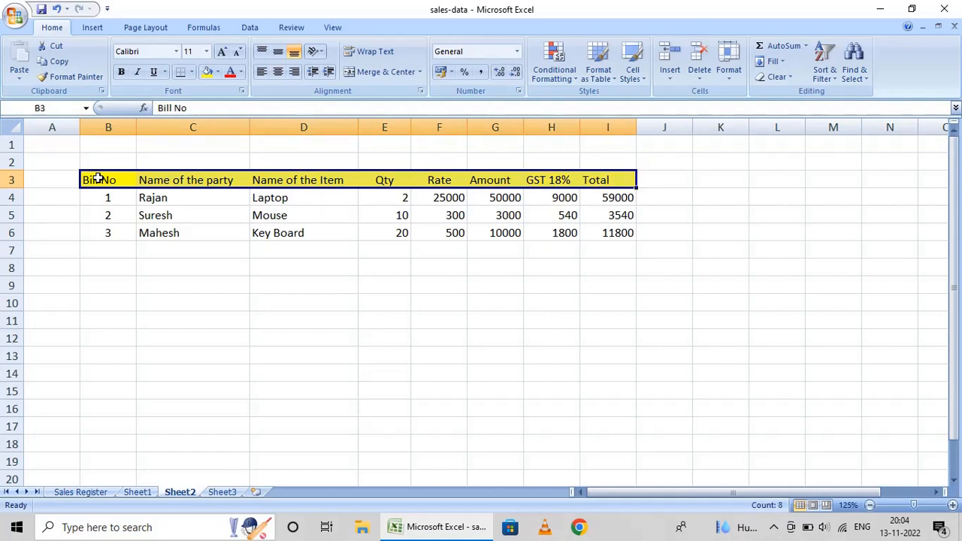
key(ctrl+c)
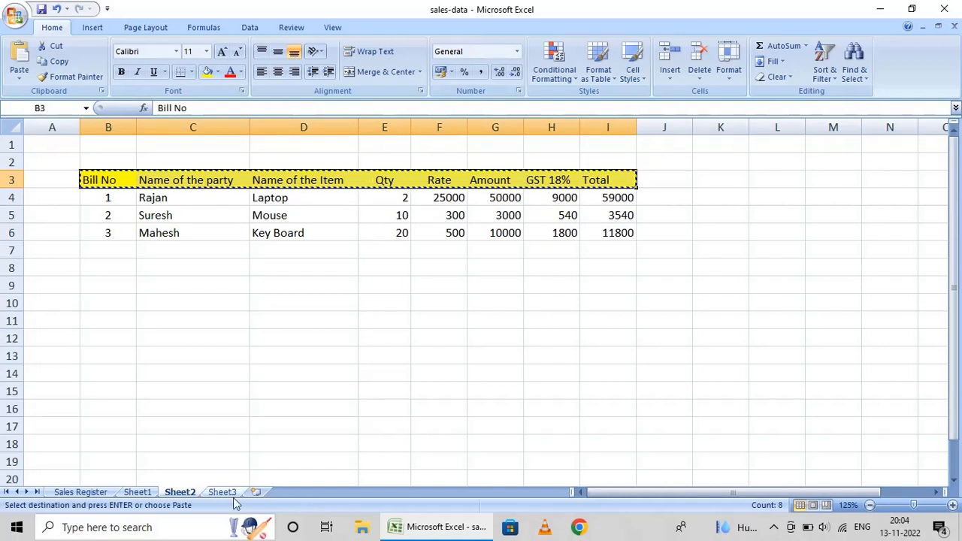
Paste the copied header row into Sheet3 starting at cell B3
click(222, 492)
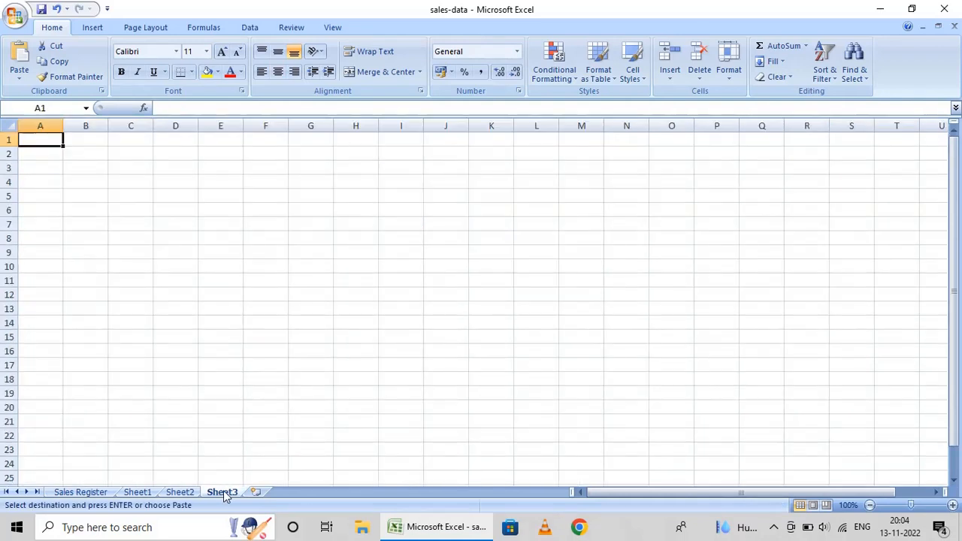
click(86, 170)
key(ctrl+v)
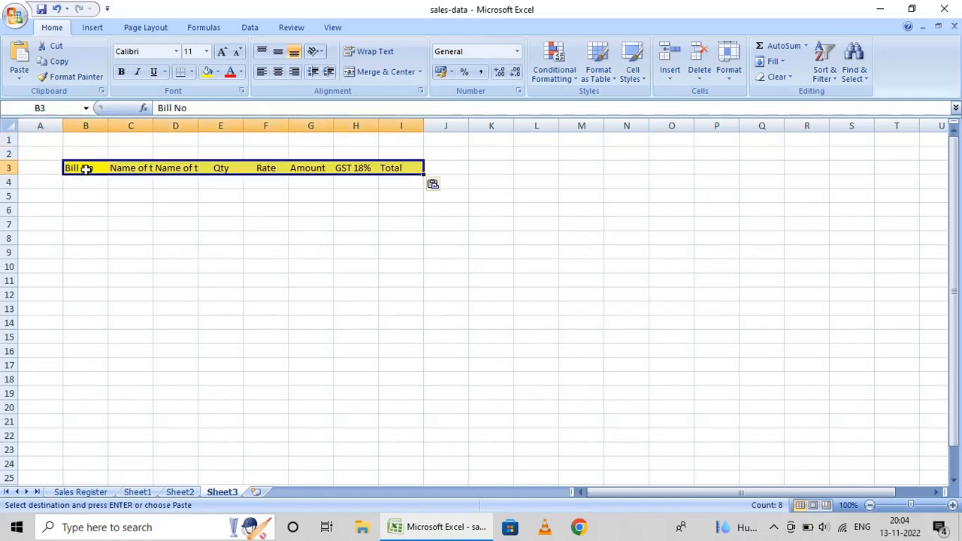
AutoFit the party and item name columns on Sheet3 and adjust the widths of the GST 18% and Total columns
double_click(154, 127)
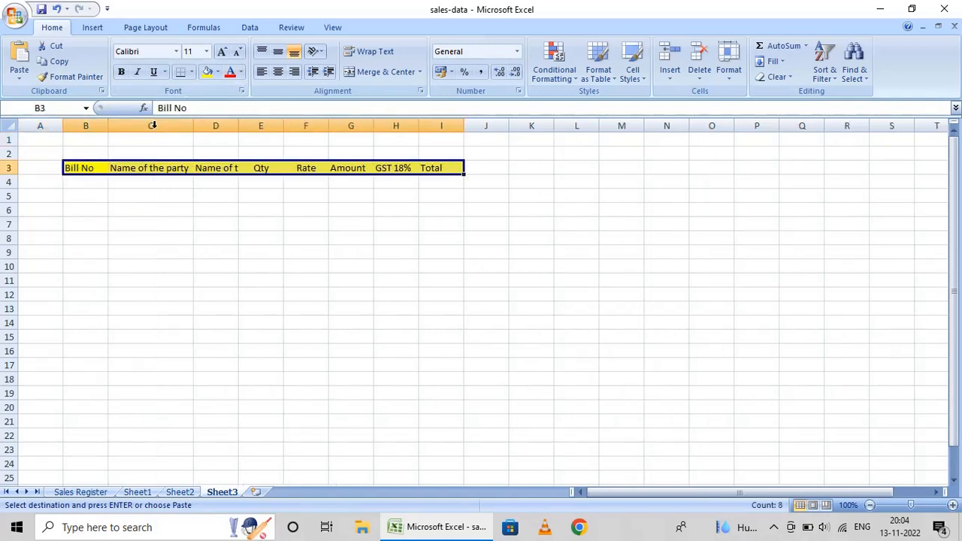
double_click(240, 126)
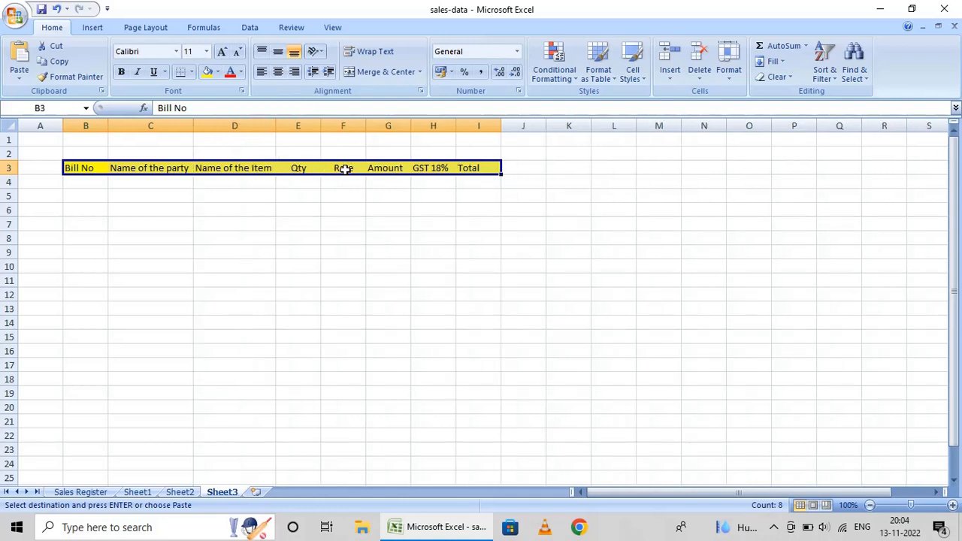
double_click(456, 126)
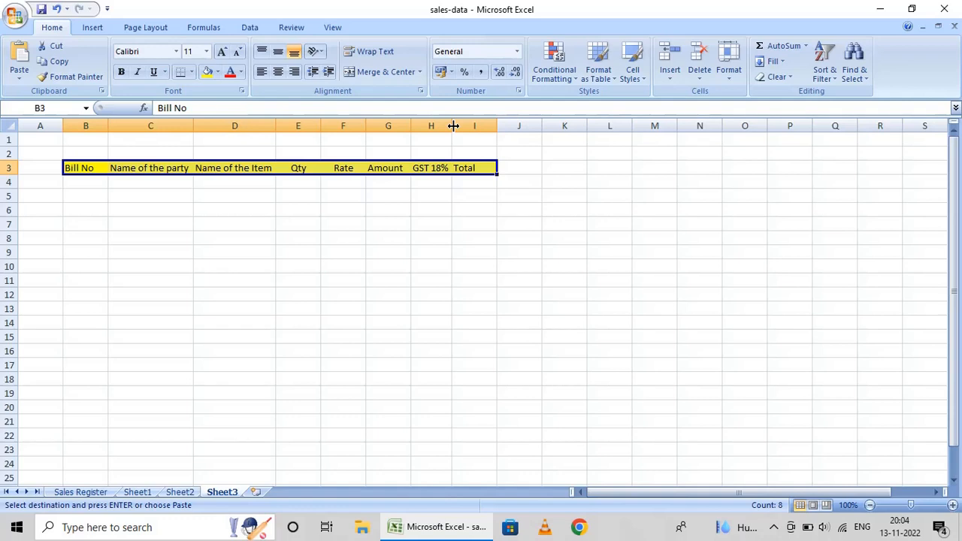
double_click(496, 127)
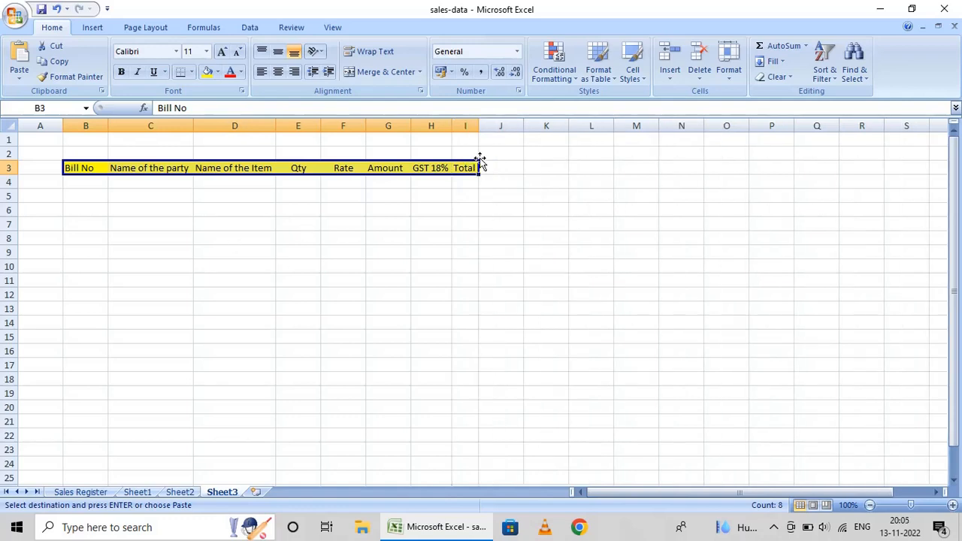
mouse_move(479, 124)
mouse_down()
mouse_move(500, 124)
mouse_move(461, 125)
mouse_up()
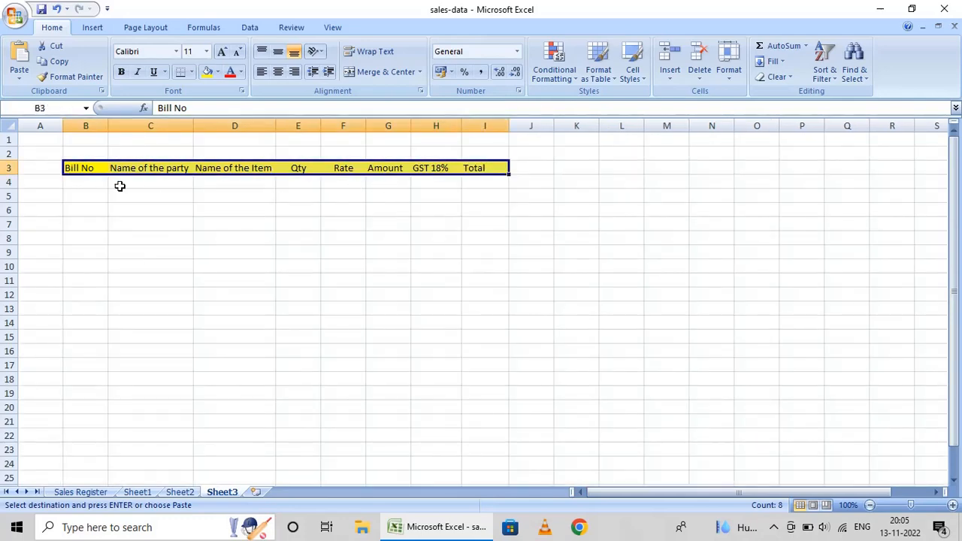
Select the header cells B3:I3 on Sheet3, from Bill No to Total
click(94, 190)
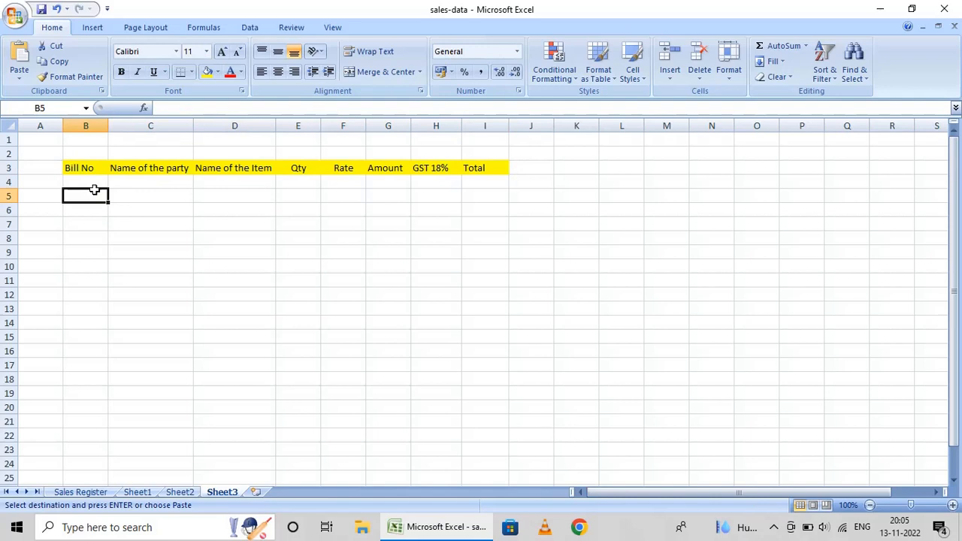
key(Up)
key(Up)
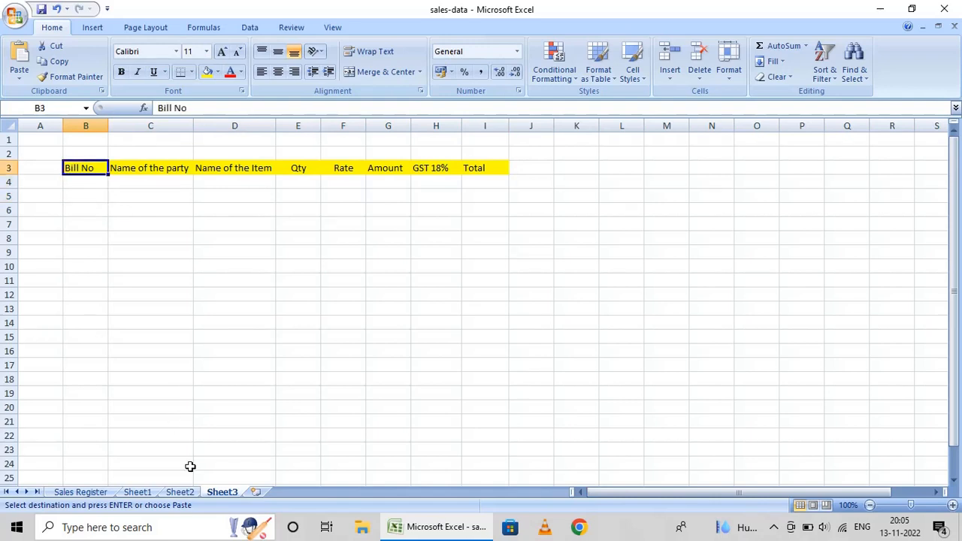
click(189, 494)
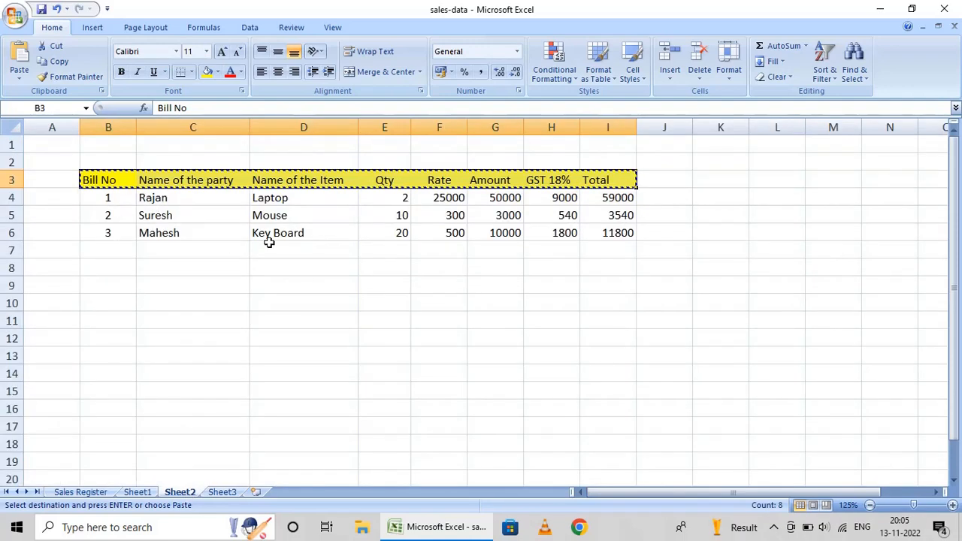
click(226, 493)
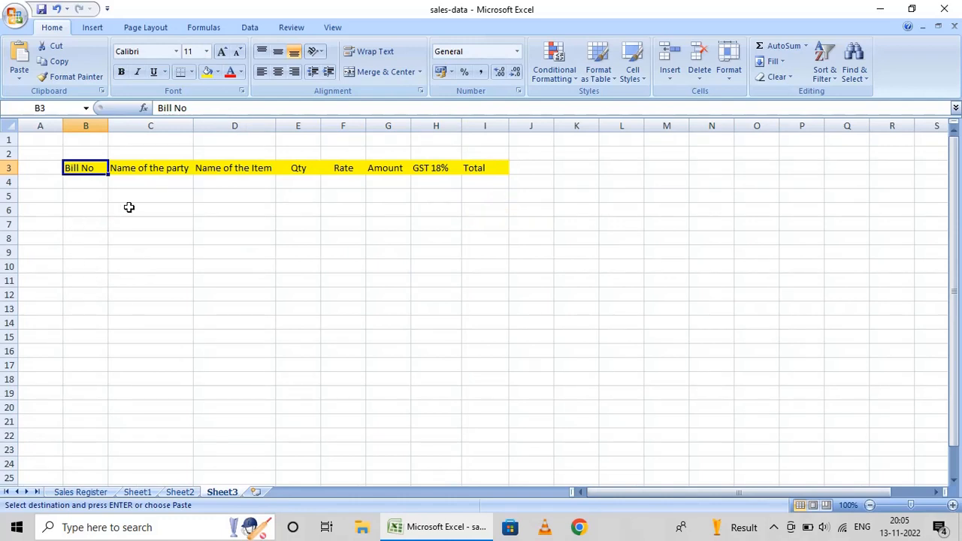
key(shift+Right)
key(shift+Right)
key(shift+Right)
key(shift+Right)
key(shift+Right)
key(shift+Right)
key(shift+Right)
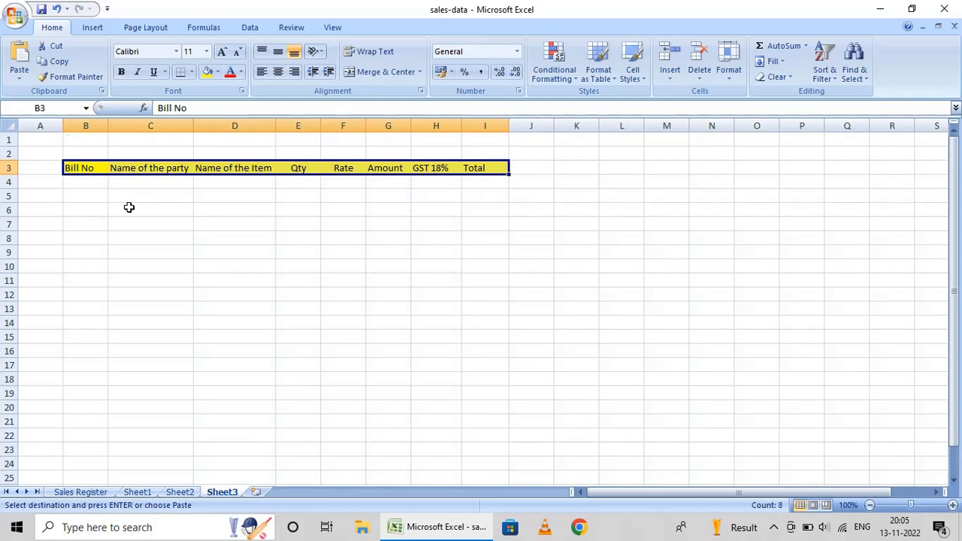
Add the Form... command from All Commands to the Quick Access Toolbar for all documents
click(17, 21)
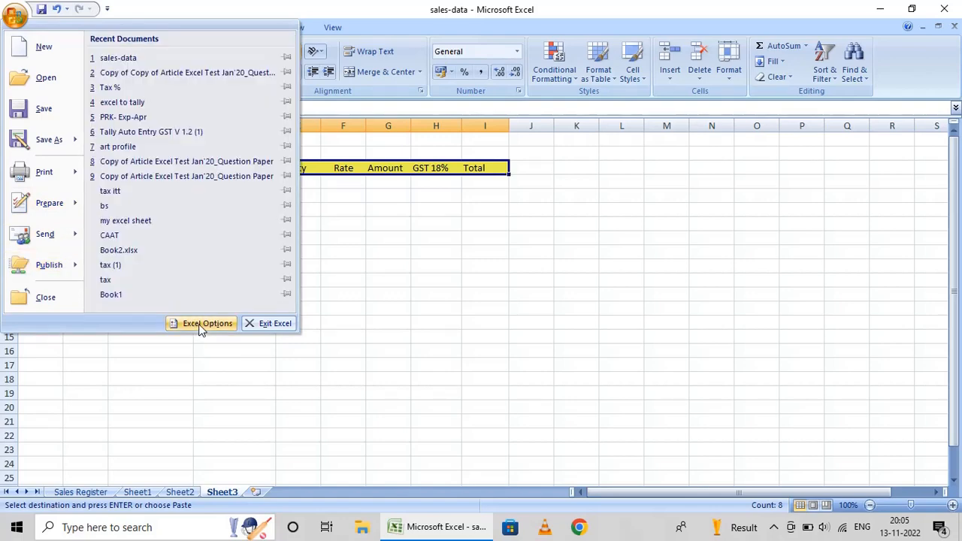
click(200, 325)
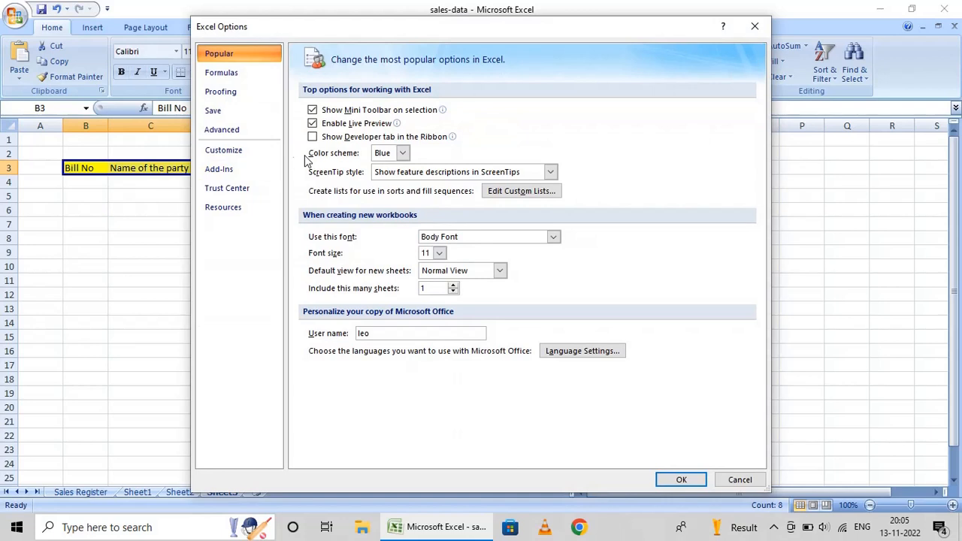
click(241, 153)
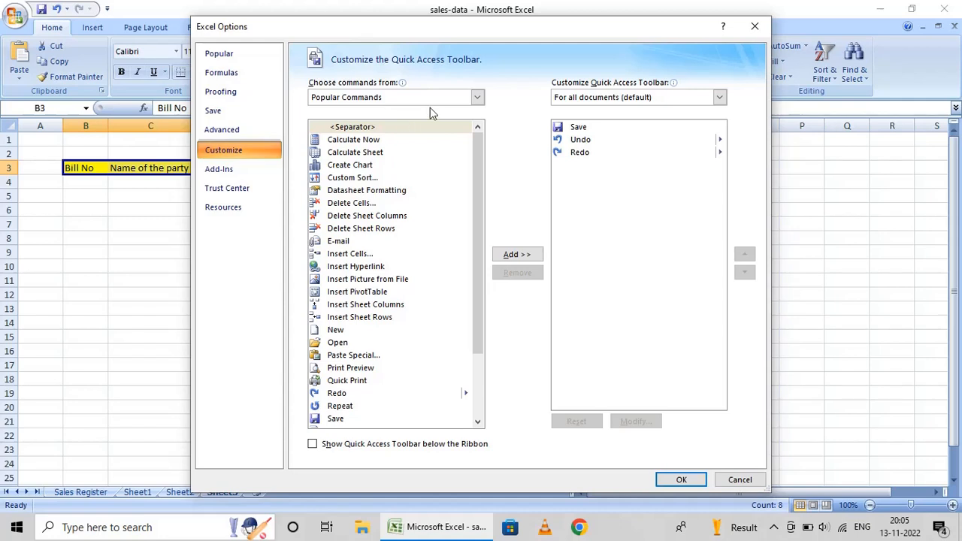
click(478, 99)
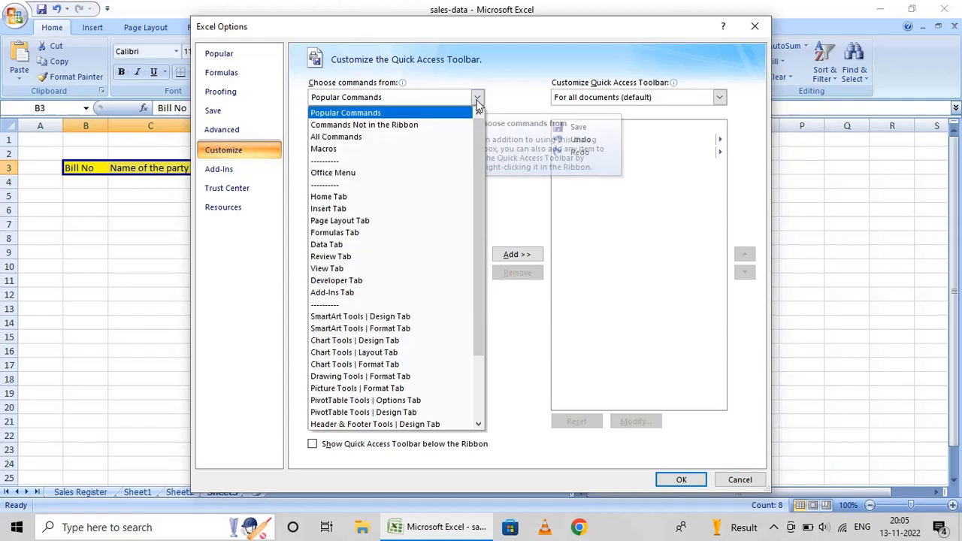
click(356, 140)
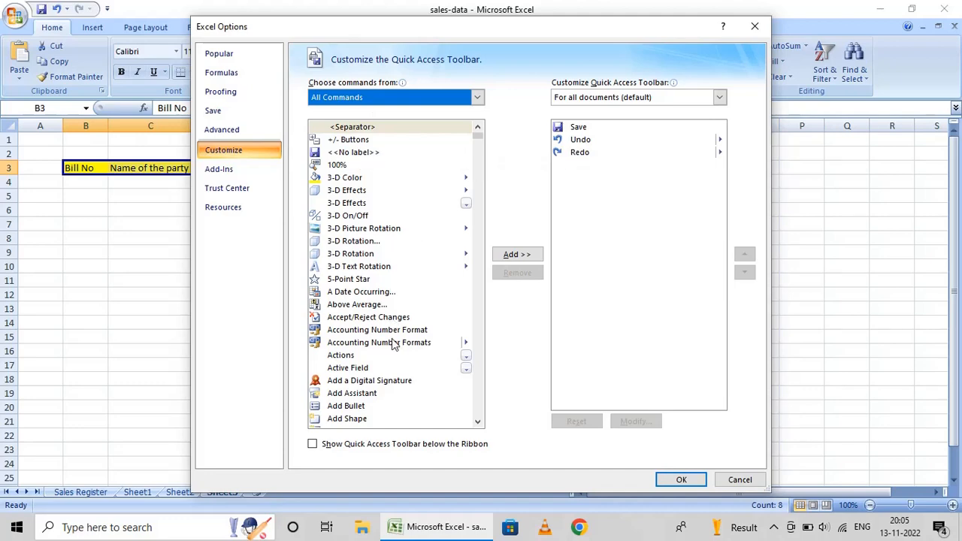
drag(478, 137, 485, 227)
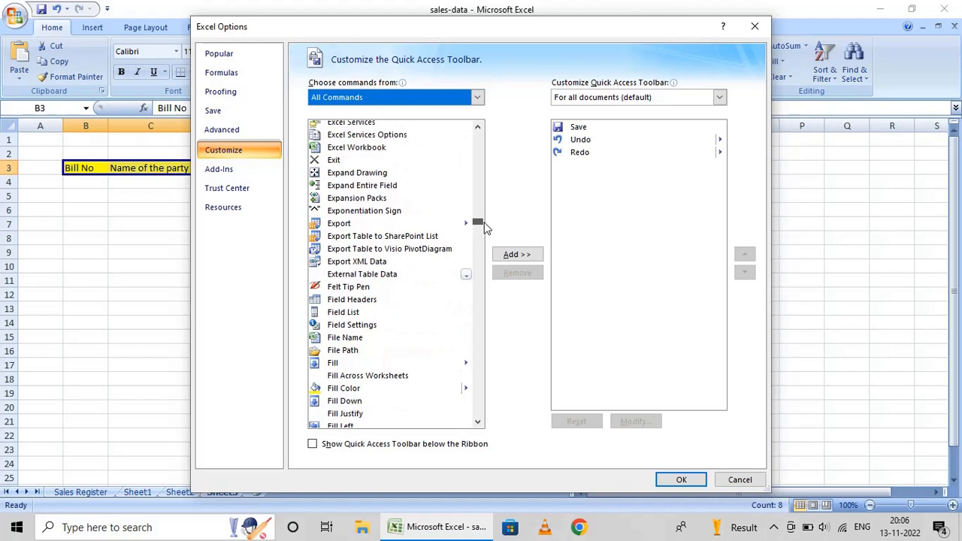
drag(485, 227, 486, 231)
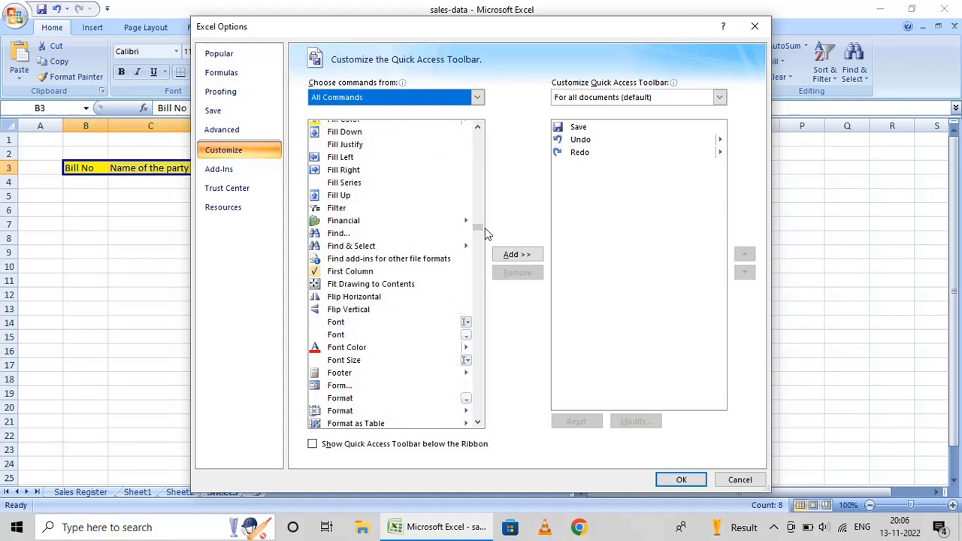
click(351, 386)
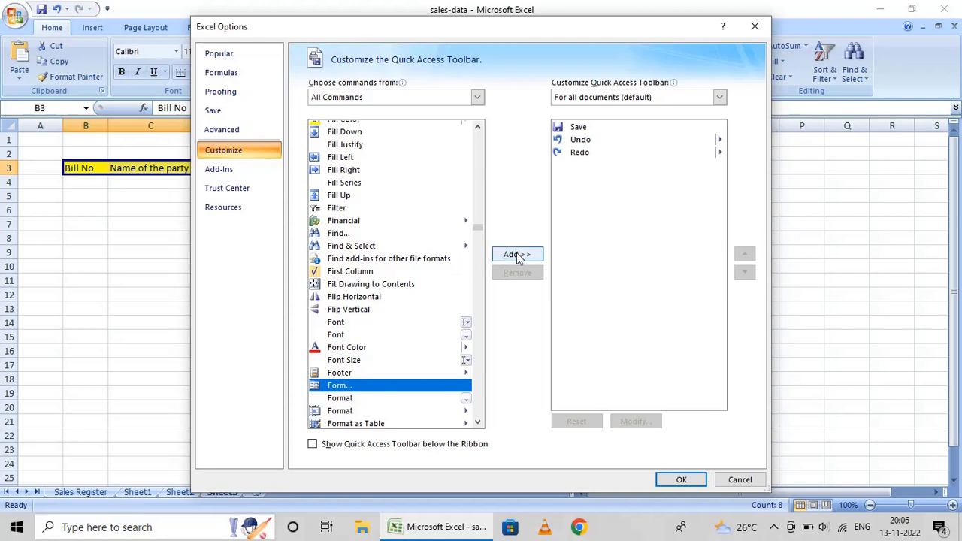
click(517, 256)
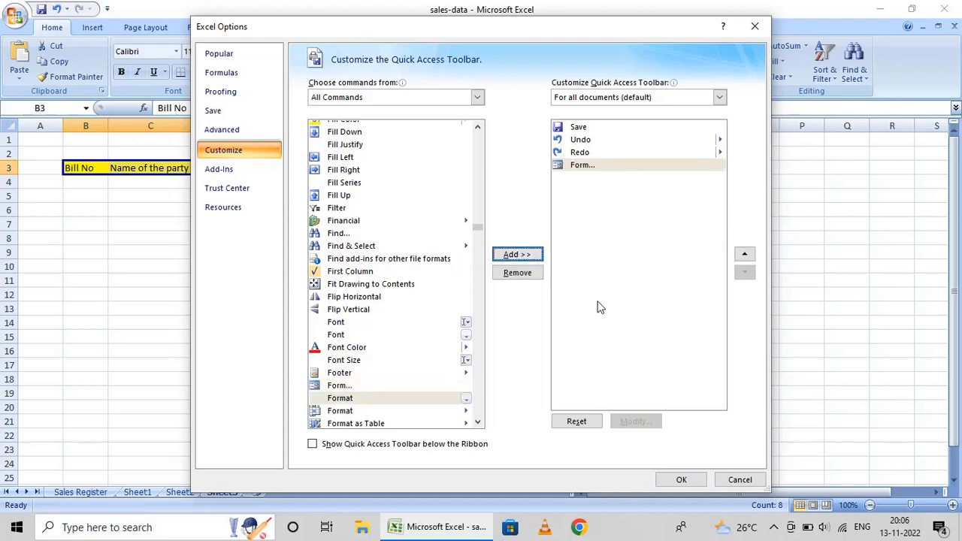
click(681, 481)
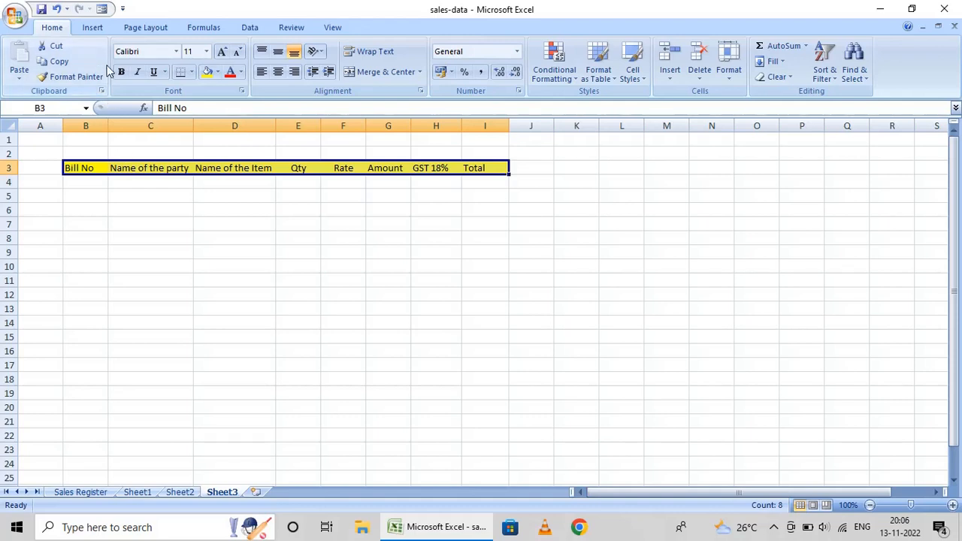
Open the data form with the selected row as labels and enter bill number 0001, the party's name, item Laptop, quantity 2 and rate 25000
click(102, 10)
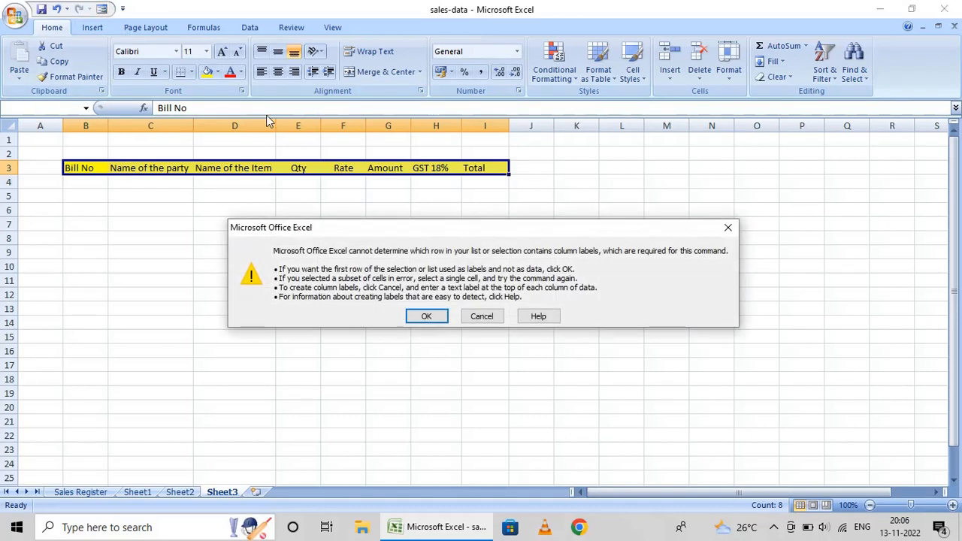
click(436, 316)
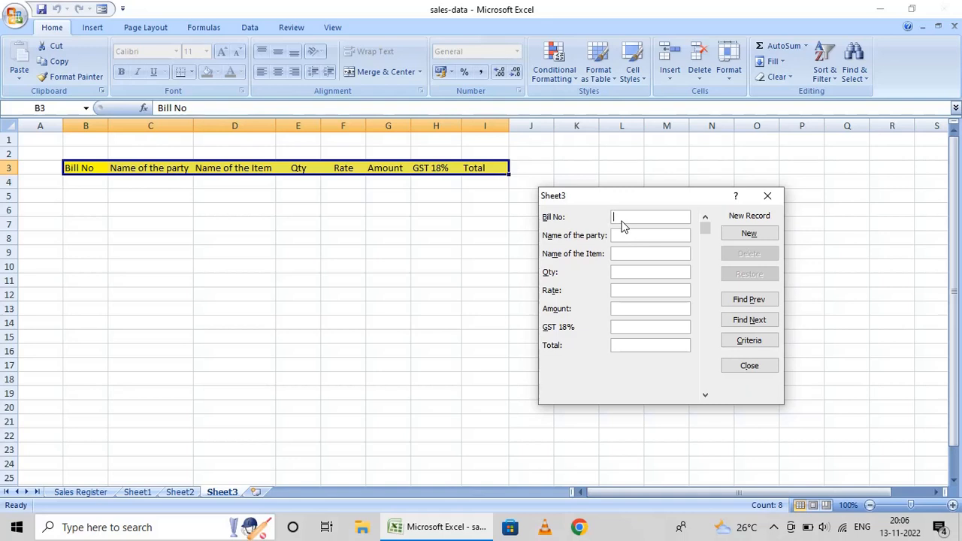
text(0001)
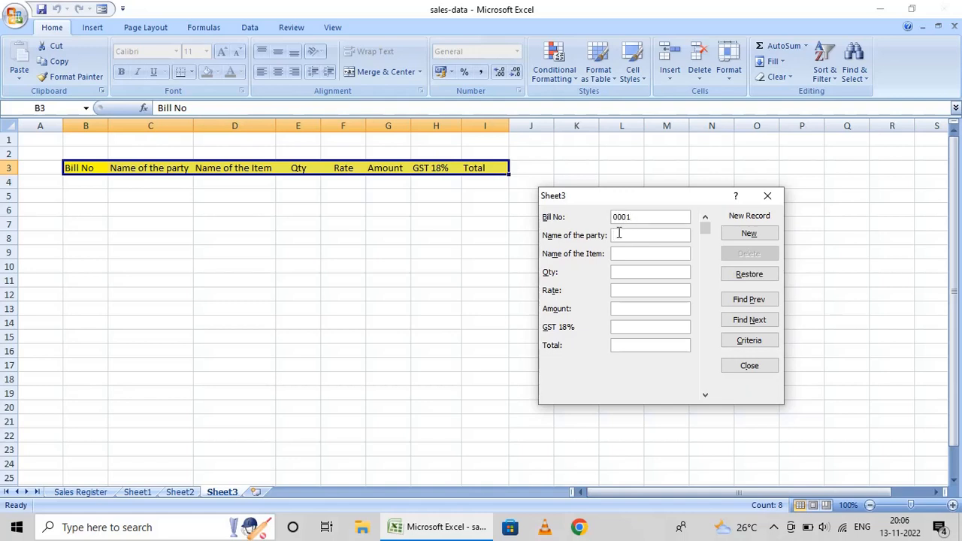
text(M)
text(anish)
text(Laptop)
click(616, 291)
text(25000)
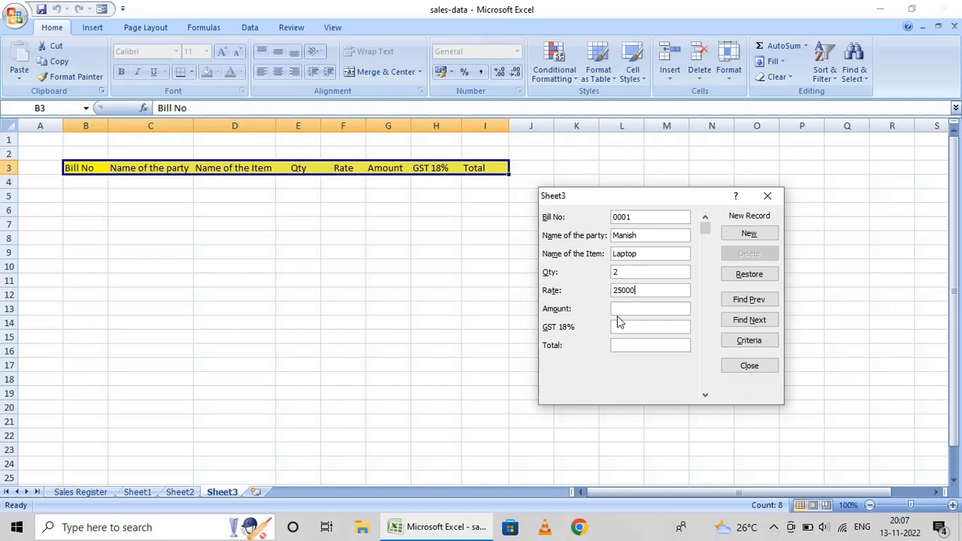
Fill in amount 50000, GST 18% 9000 and total 59000, and add the record to the sheet
text(50000)
click(621, 329)
text(9000)
click(619, 345)
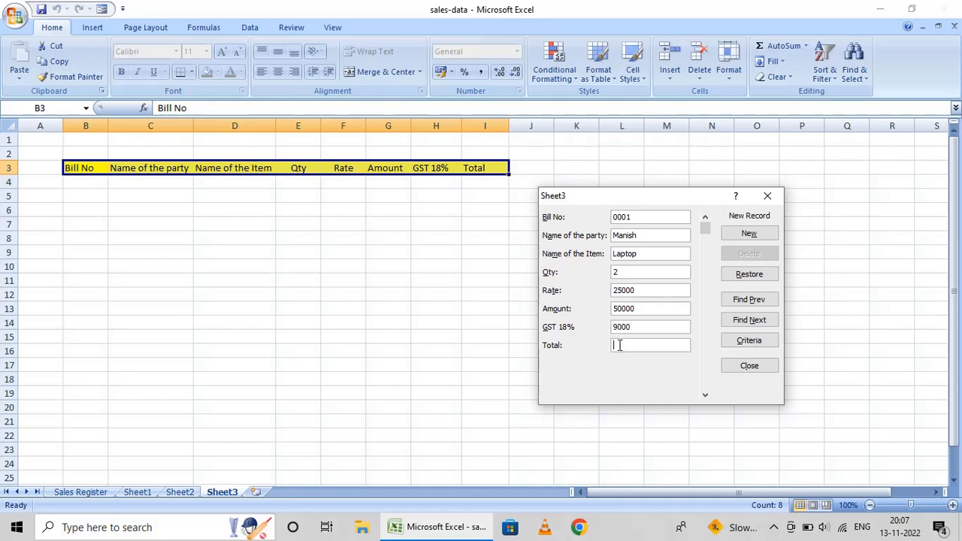
text(59000)
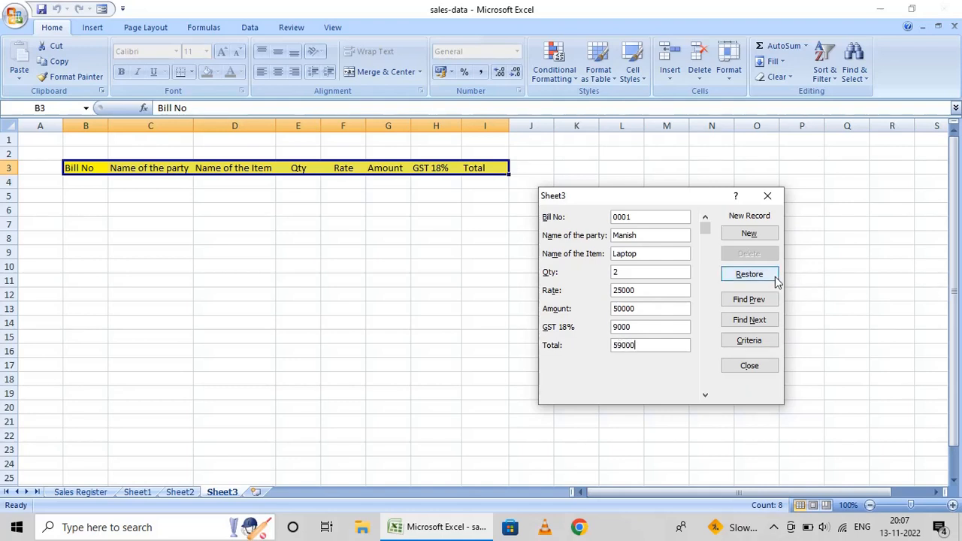
click(750, 235)
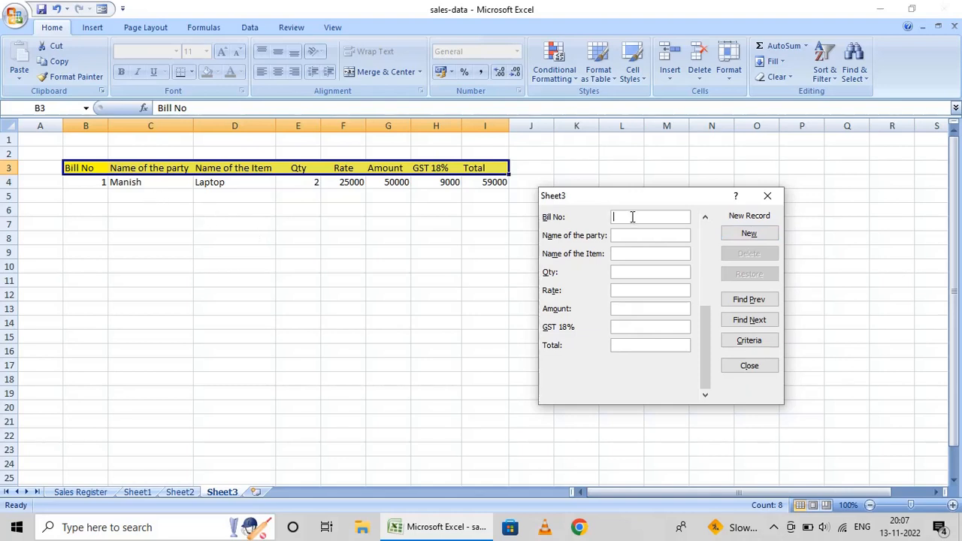
Enter bill number 002, the party's name, item Mouse, quantity 10 and rate 300 in the new record of the data form
text(002)
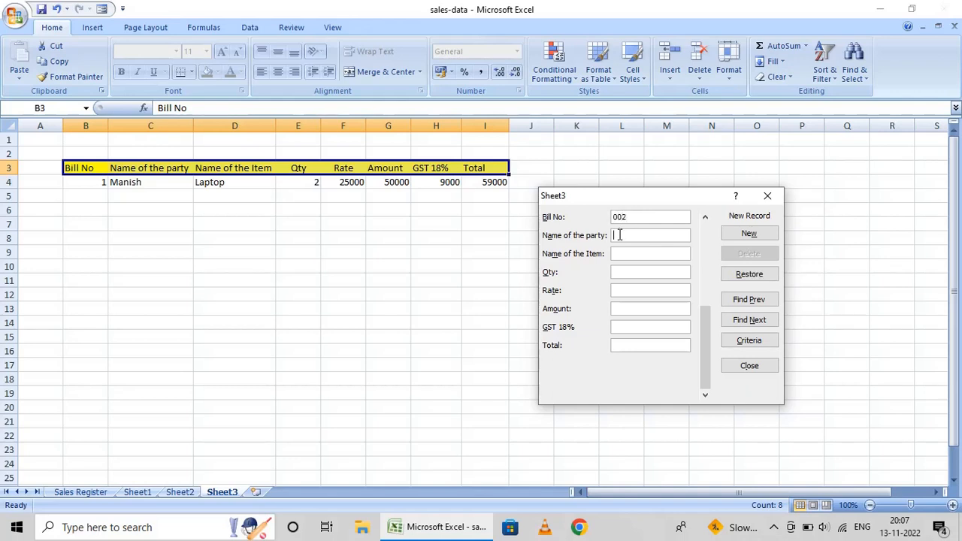
text(Rajesh)
click(620, 253)
text(Mouse)
click(617, 273)
text(5)
text(300)
click(626, 272)
key(BackSpace)
text(10)
Fill in amount 3000, GST 18% 270 and total 3270, add the record to the sheet and close the data form
click(618, 308)
text(3000)
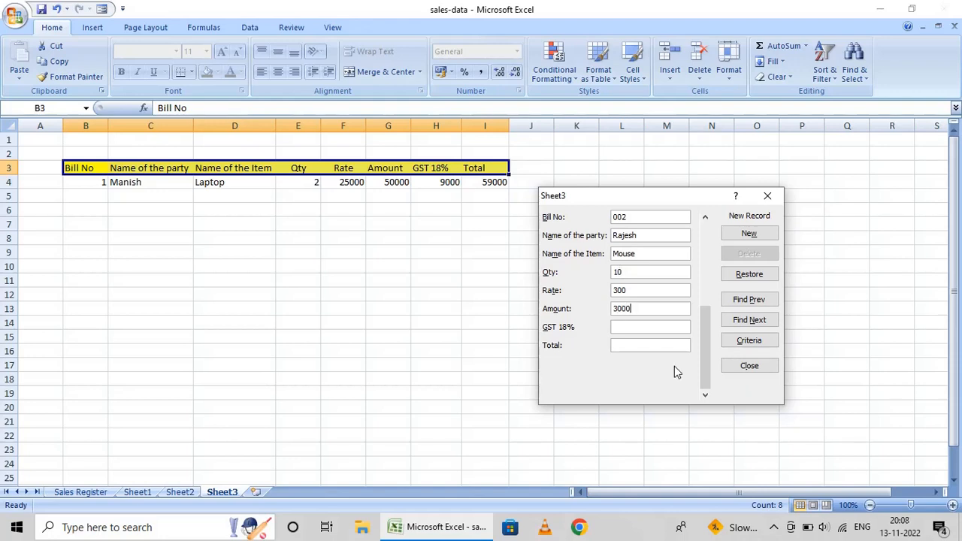
click(616, 325)
text(270)
click(626, 345)
text(3270)
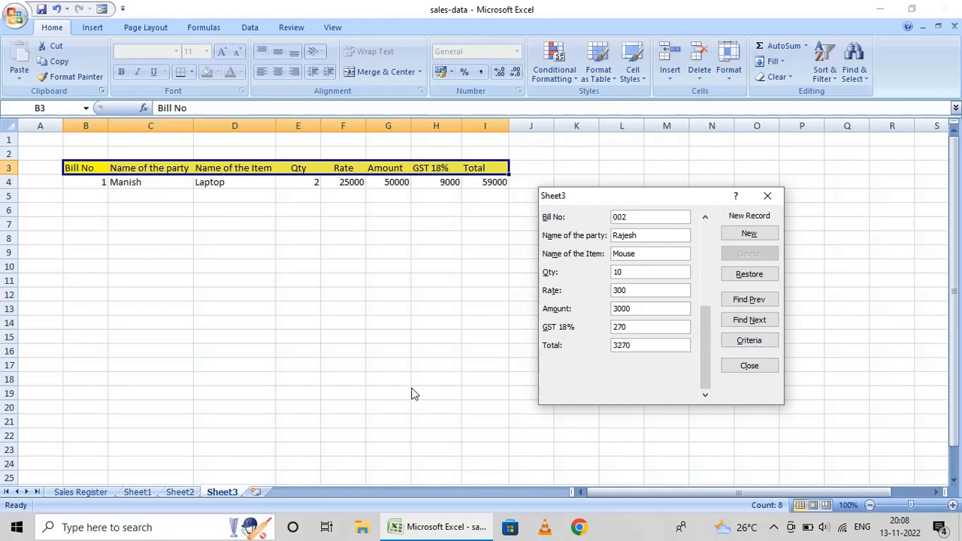
key(Return)
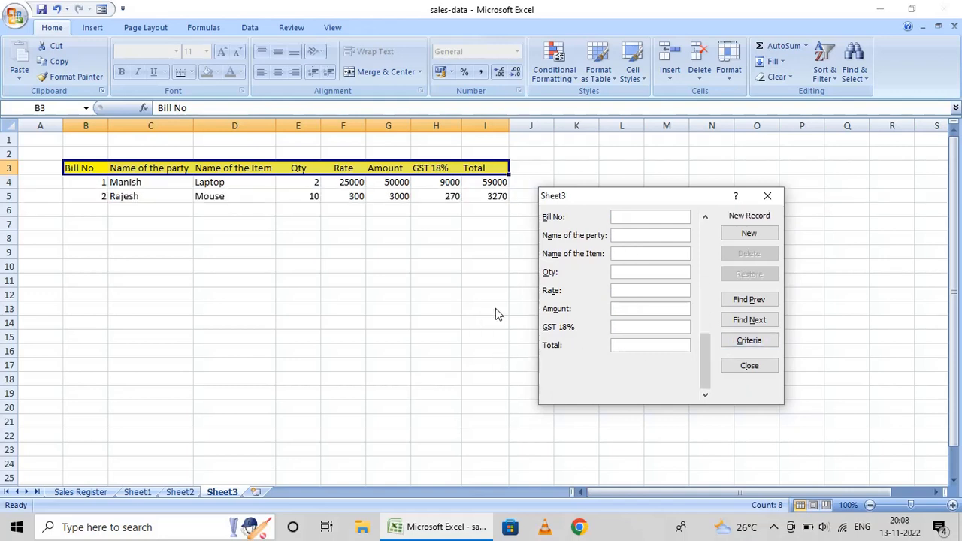
click(769, 196)
Calculate 18% GST on 3000 in cell H8 with the formula +3000*18/100
click(432, 238)
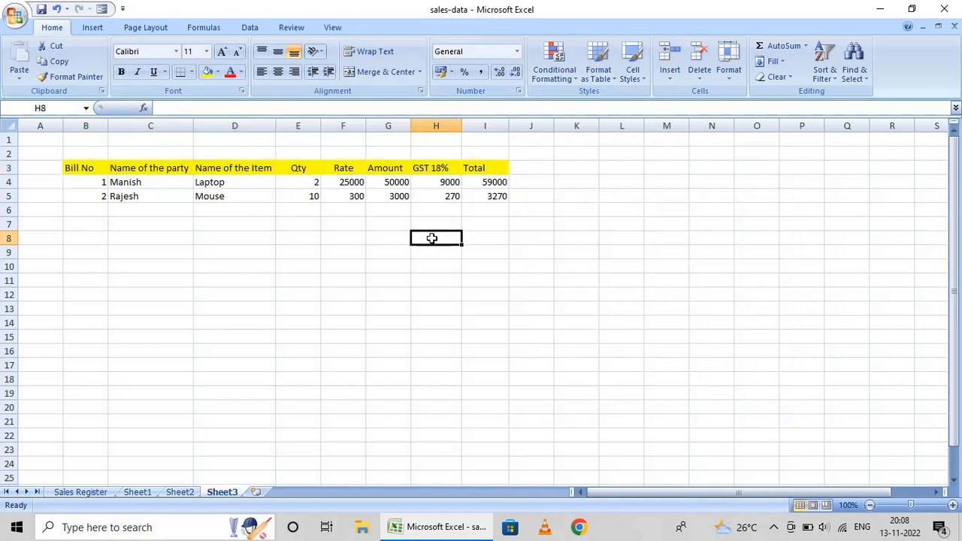
text(+3000)
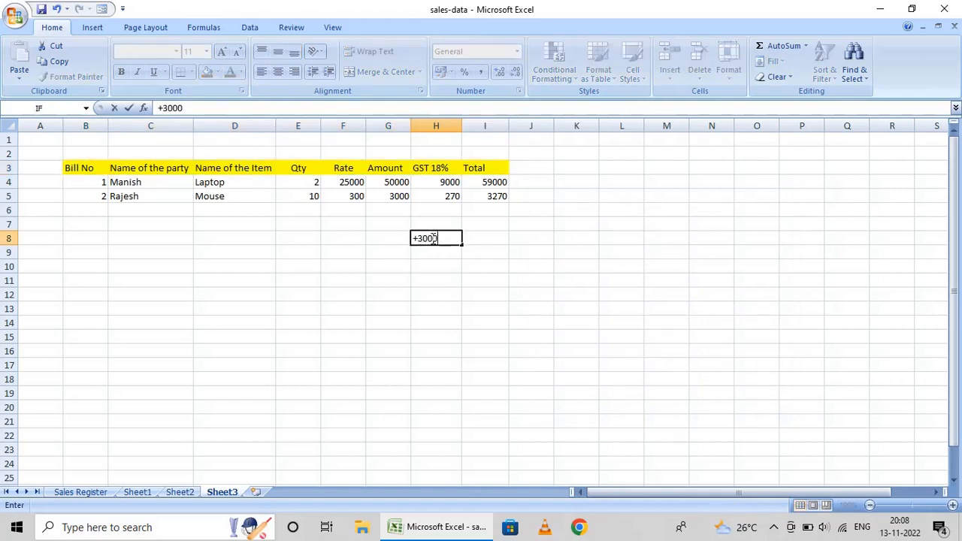
text(*18/100)
key(Return)
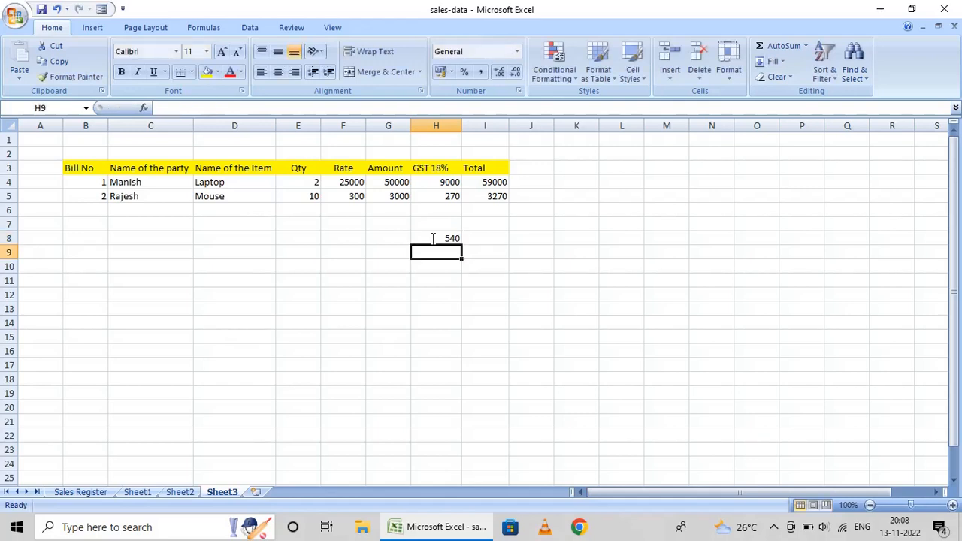
click(433, 238)
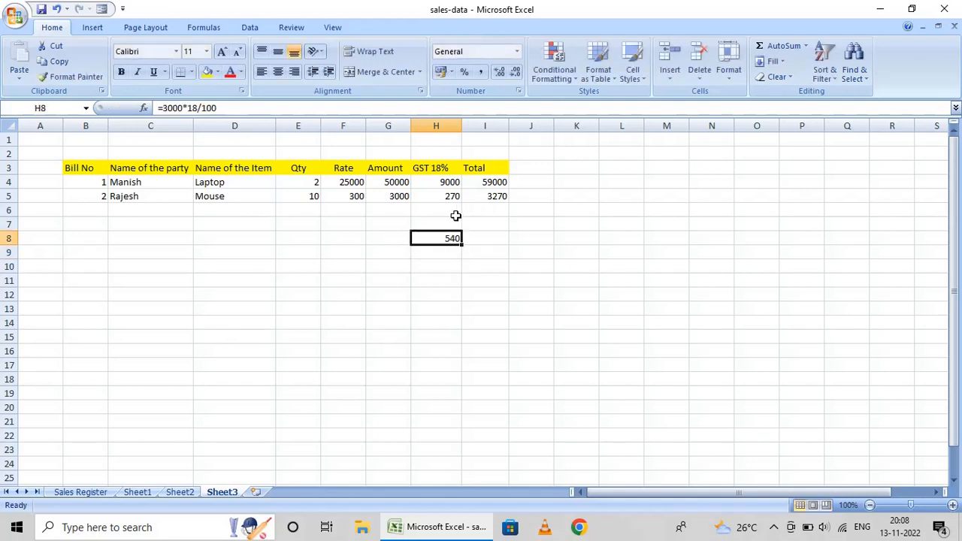
Reopen the data form, go to the Mouse record and set its GST 18% value to 540
click(426, 194)
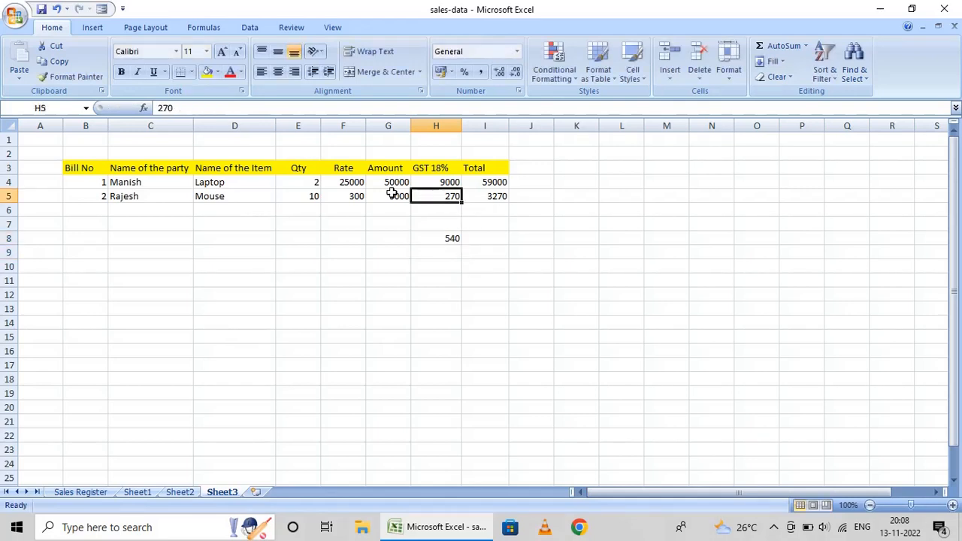
click(102, 9)
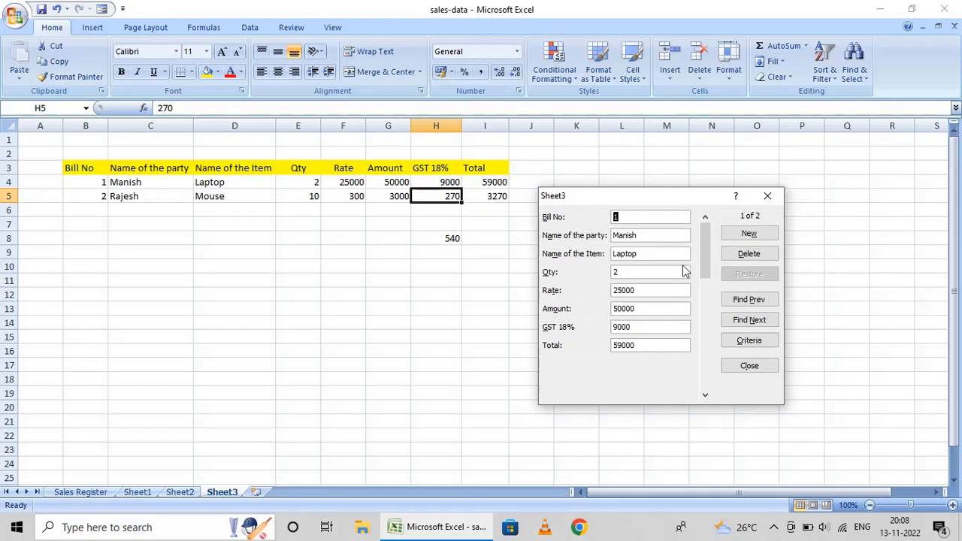
click(754, 321)
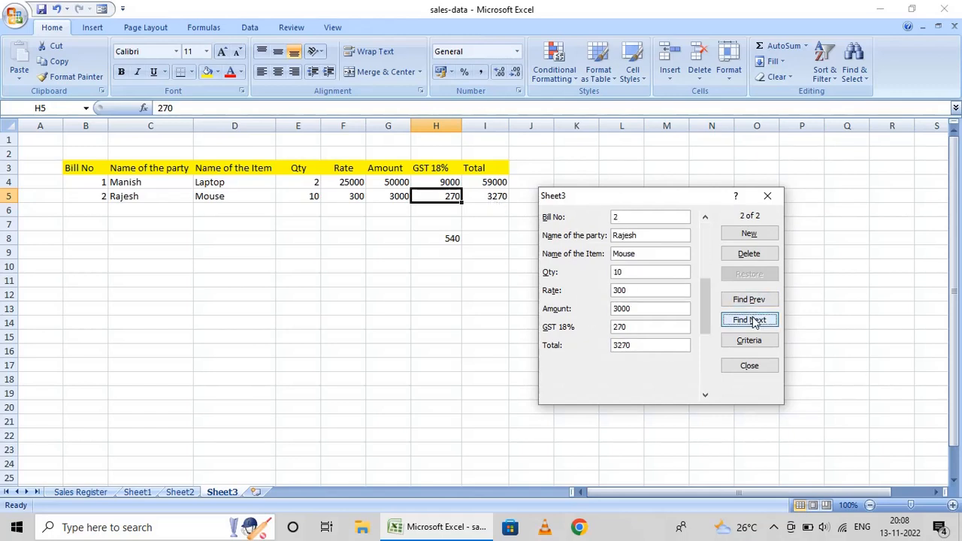
click(632, 328)
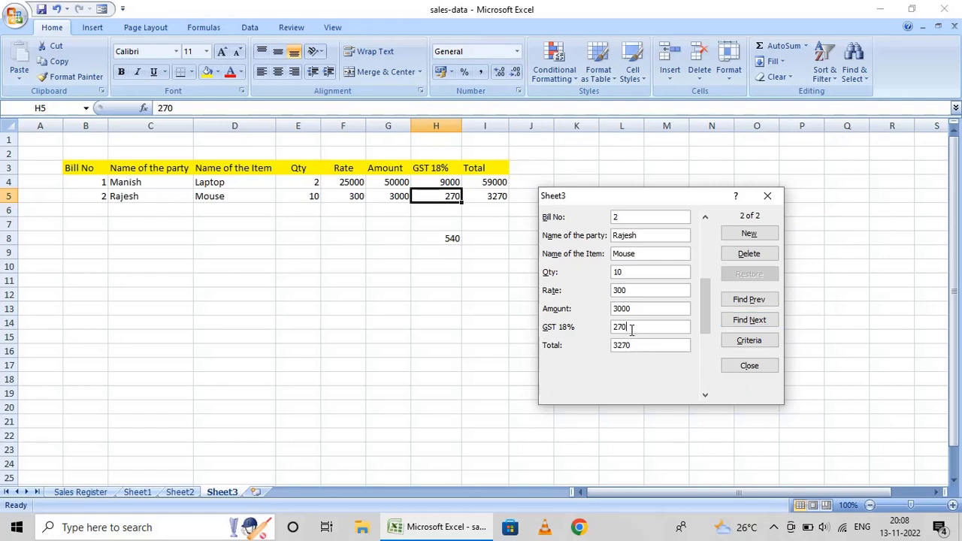
key(BackSpace)
key(BackSpace)
key(BackSpace)
text(540)
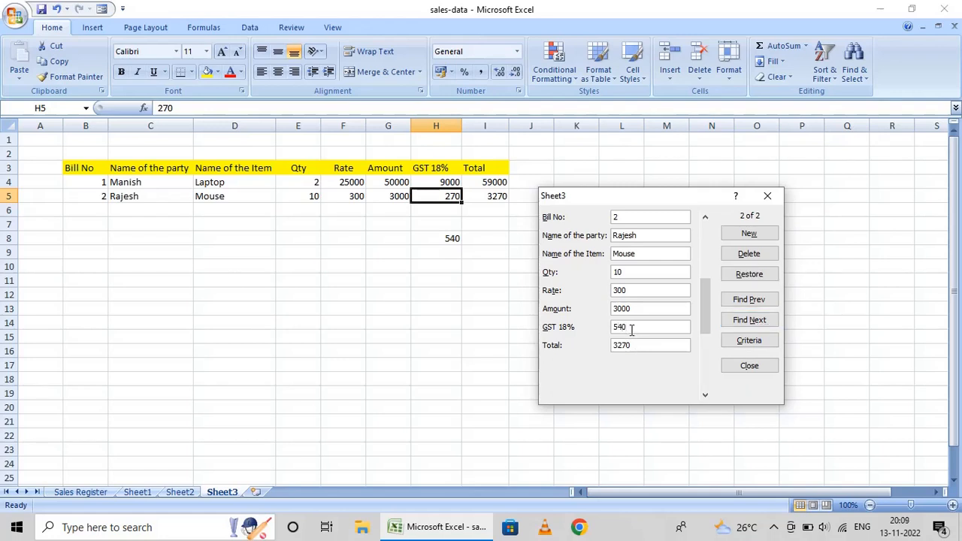
key(Return)
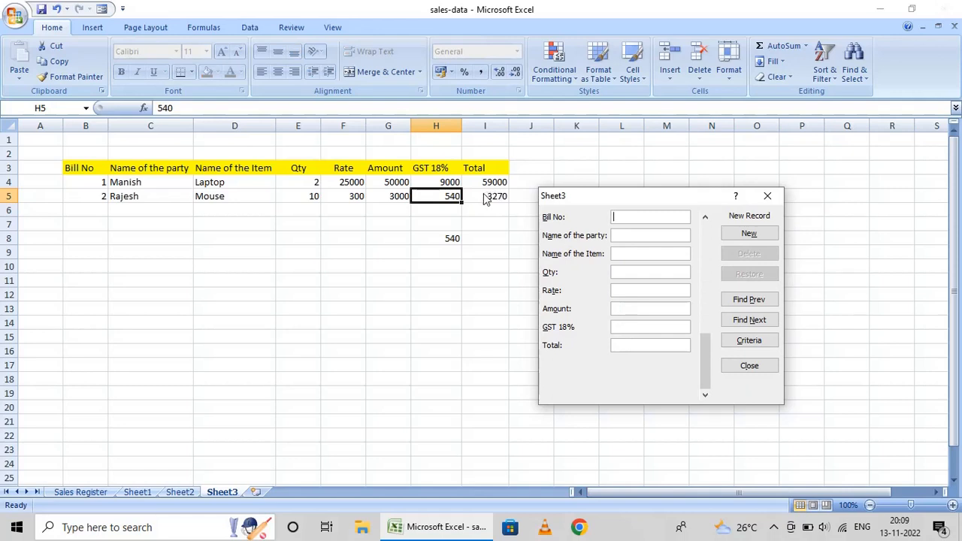
Go back to the Mouse record in the data form, set its total to 3540, save it and close the form
click(755, 321)
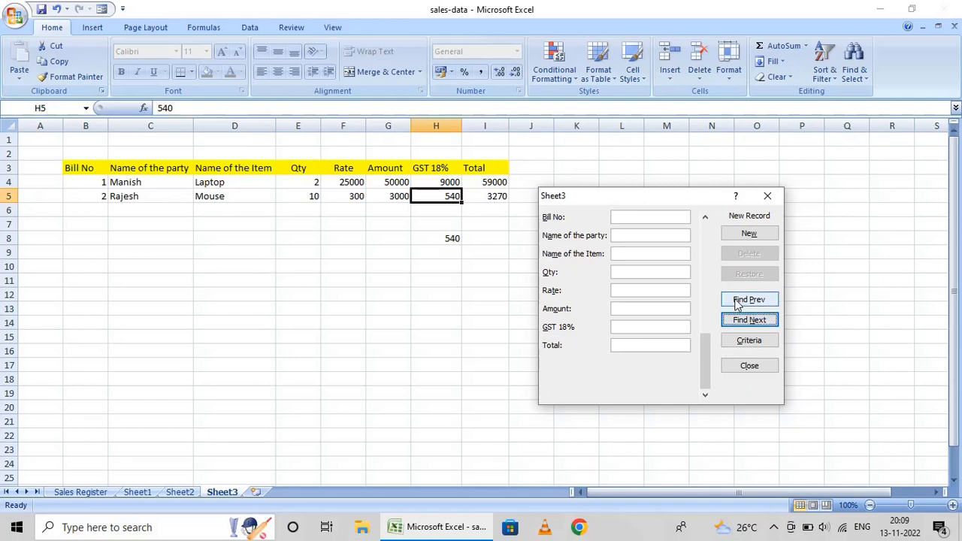
click(739, 301)
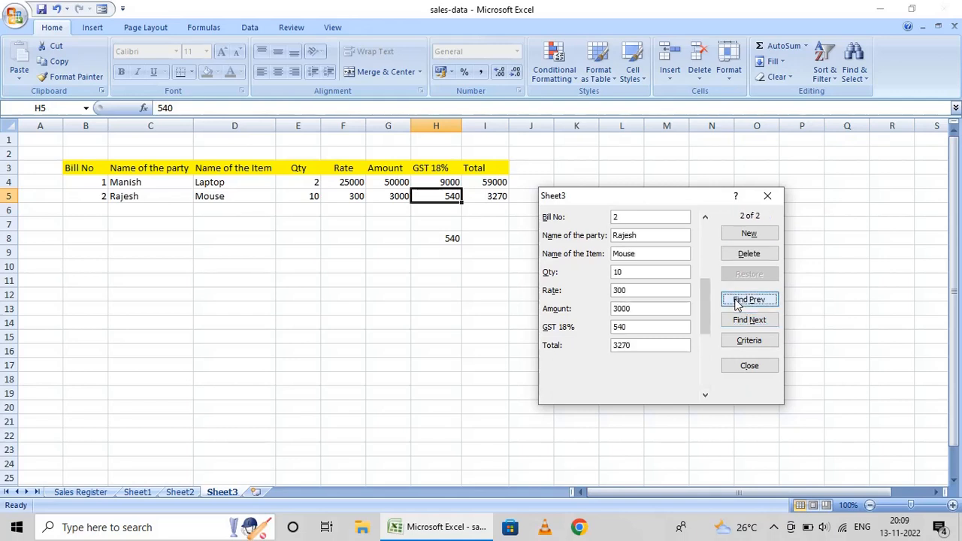
click(641, 346)
key(BackSpace)
key(BackSpace)
key(BackSpace)
key(BackSpace)
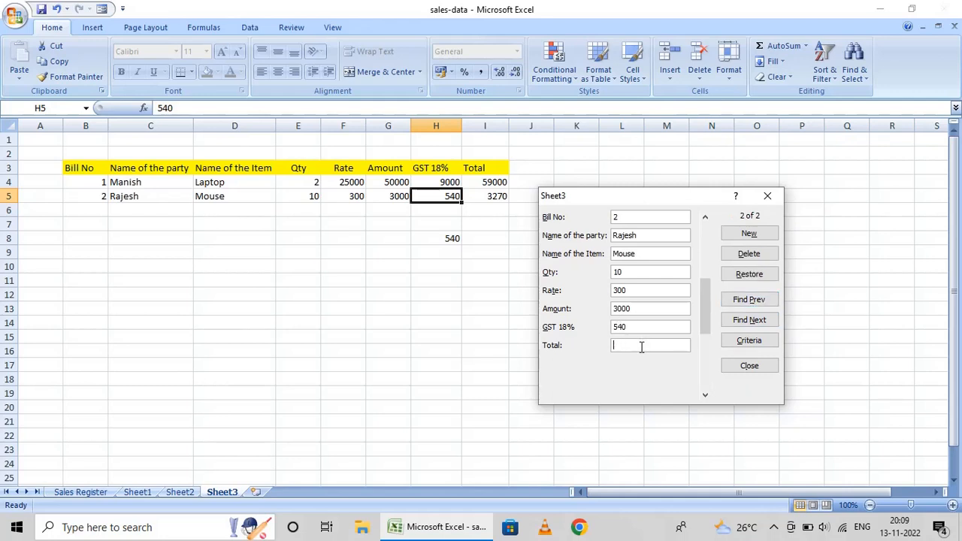
text(3540)
click(752, 235)
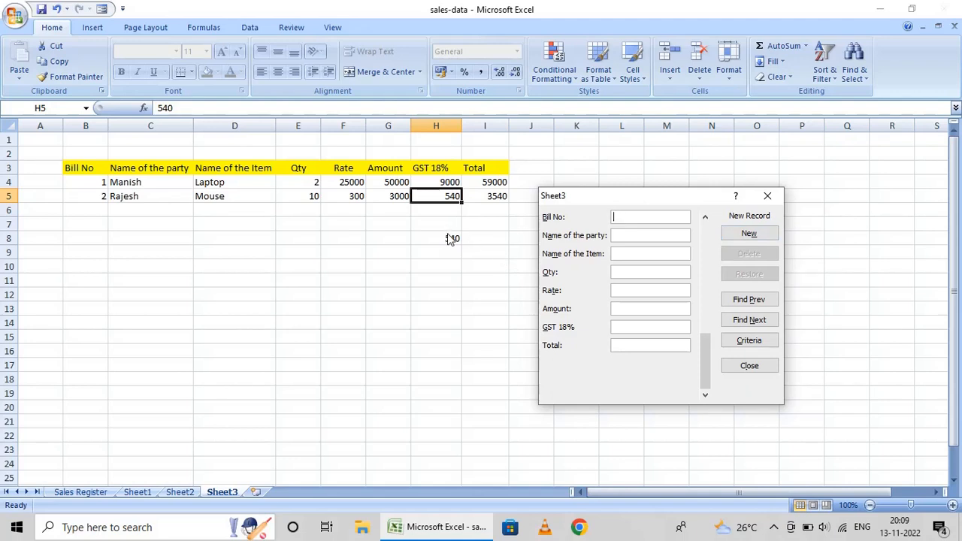
click(768, 195)
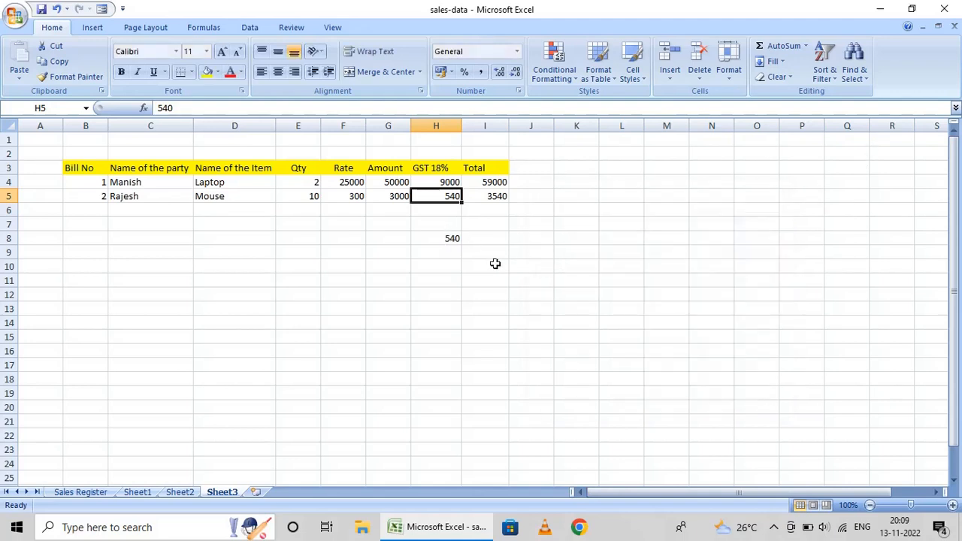
Clear the GST calculation from cell H8
click(449, 240)
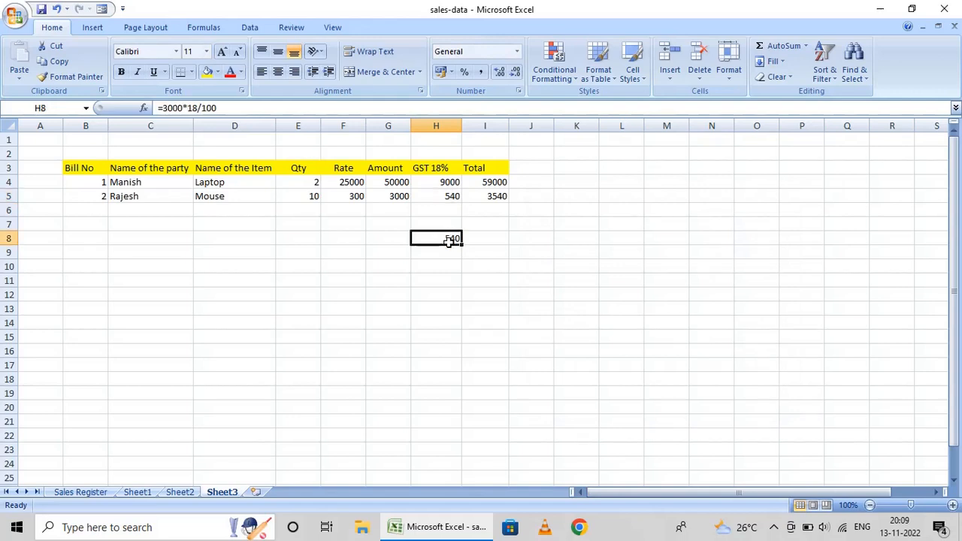
key(Delete)
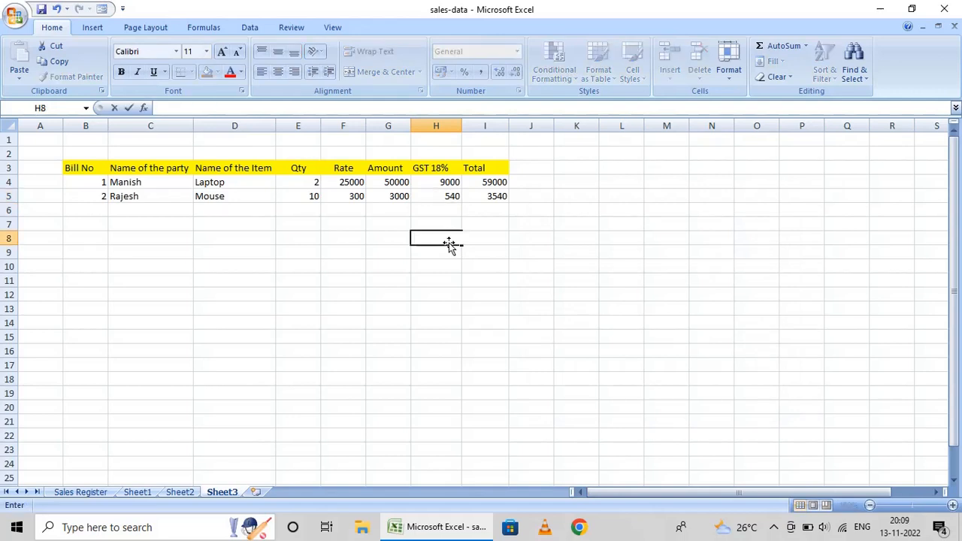
key(Return)
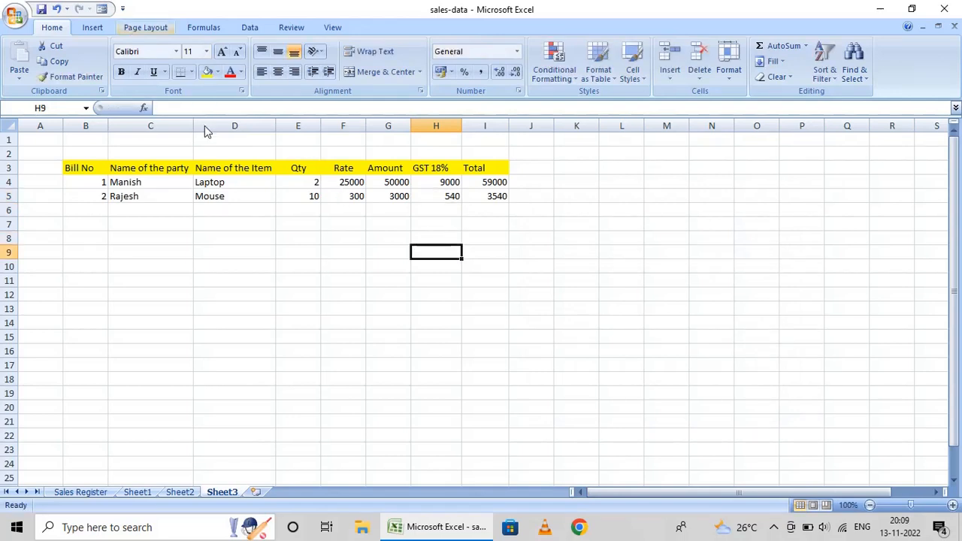